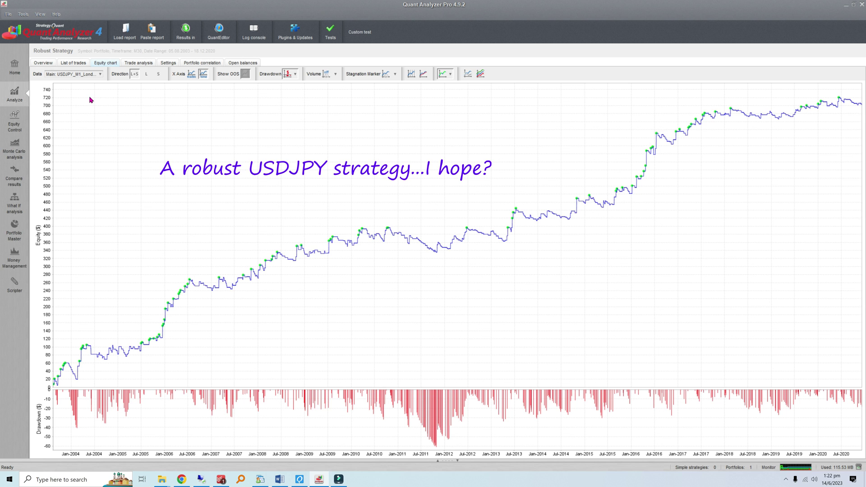
Switch the equity chart data from Sub equities only to the combined Portfolio curve
click(91, 75)
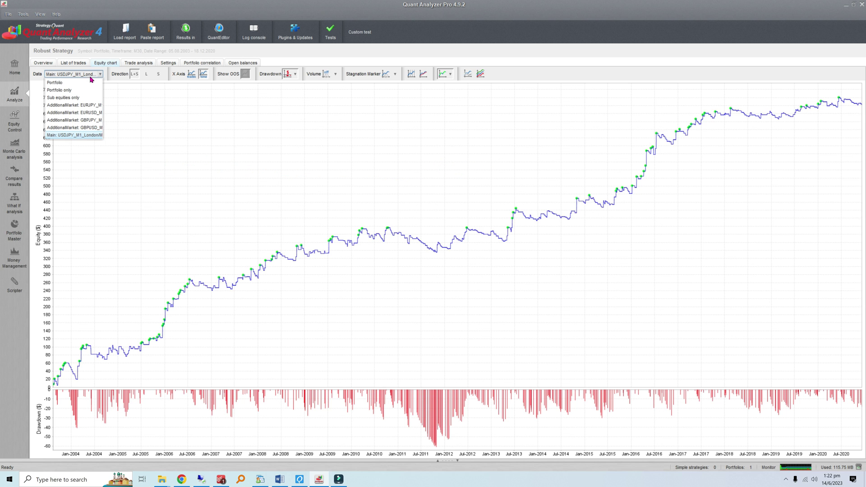
click(80, 98)
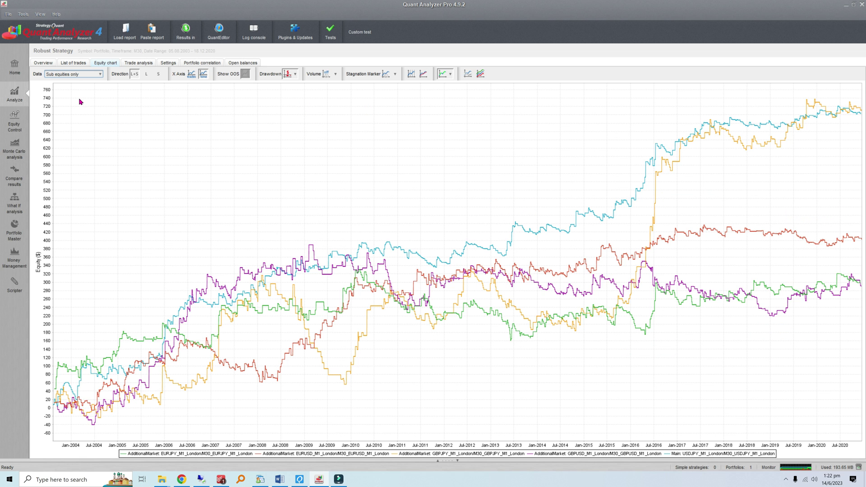
click(80, 75)
click(78, 85)
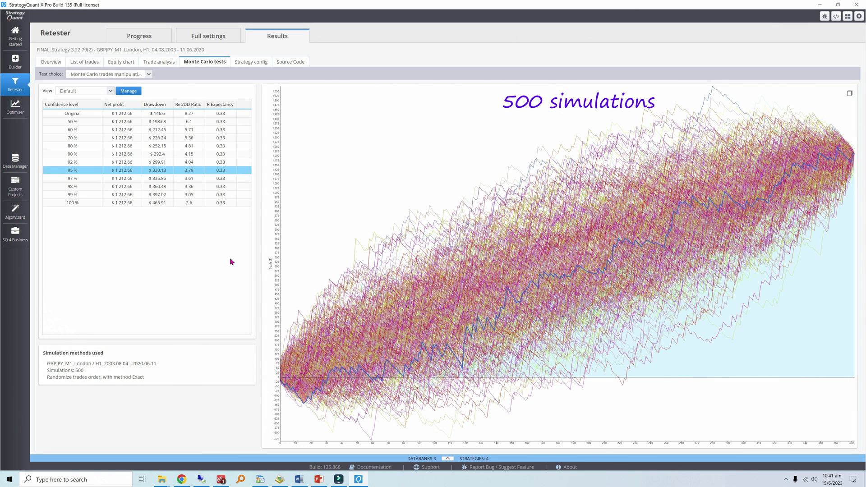
In Cross checks, disable Monte Carlo trades manipulation and enable Monte Carlo retest methods
click(212, 38)
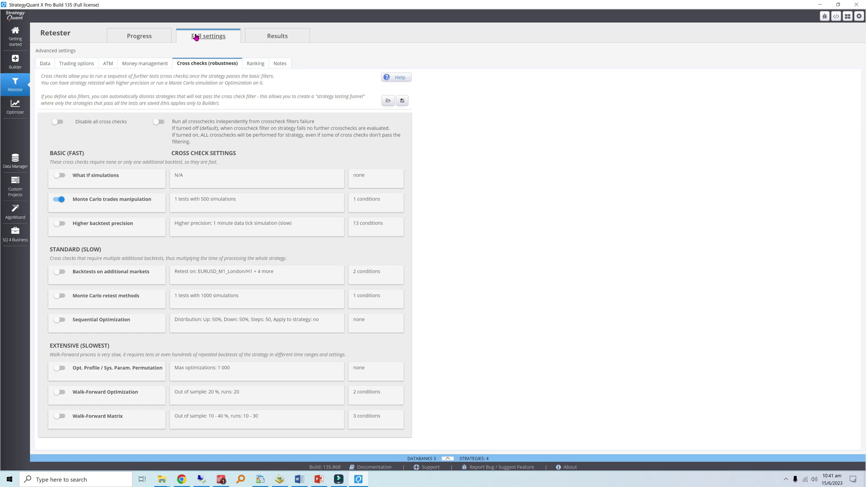
click(60, 200)
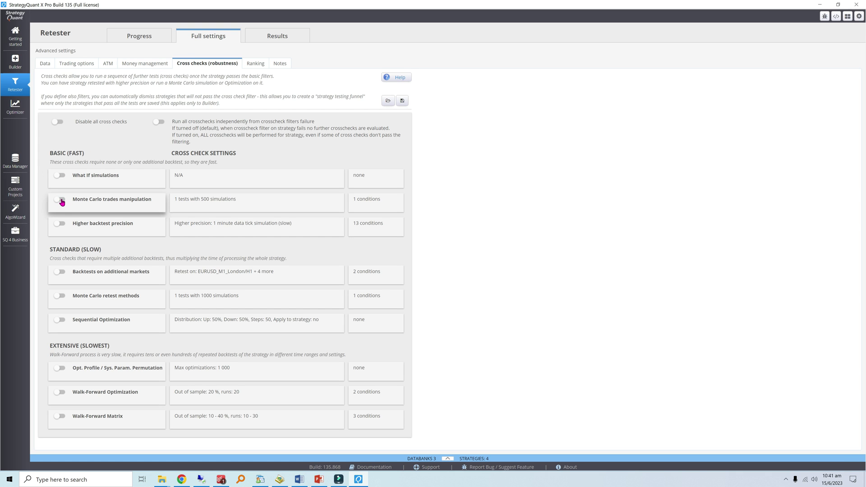
click(60, 297)
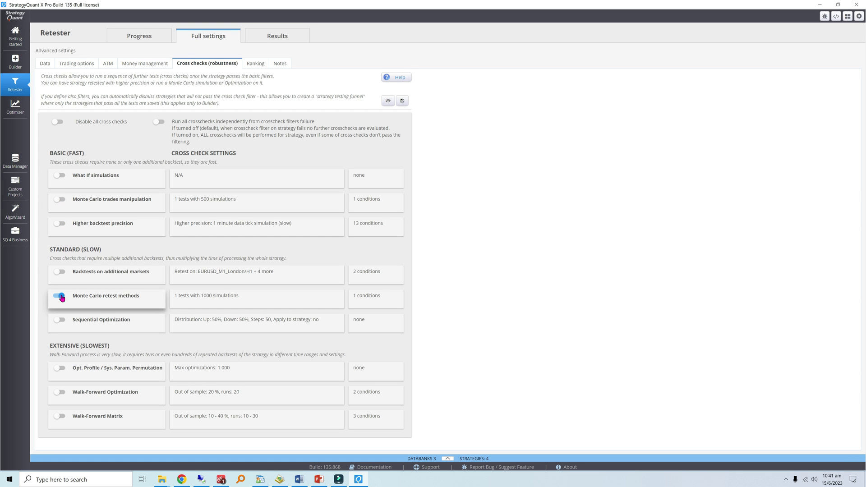
Tick randomize history data, modified randomize history data and randomize strategy parameters
click(184, 305)
click(292, 233)
click(292, 245)
click(292, 286)
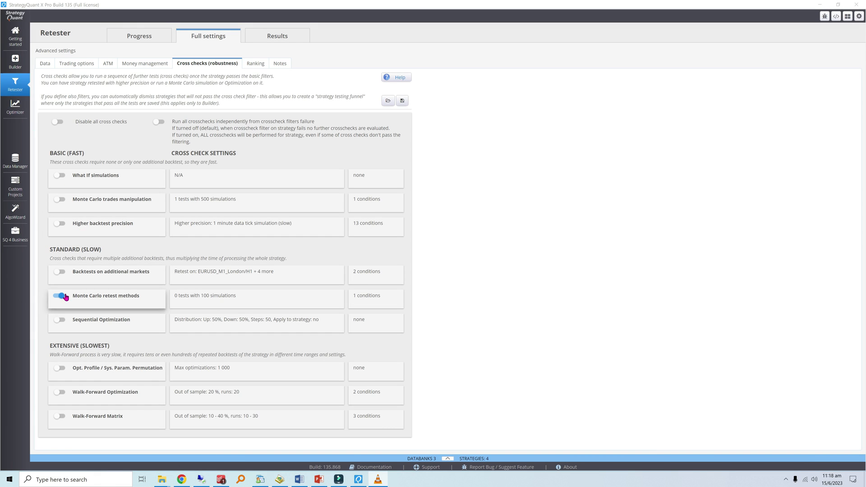
click(192, 305)
Randomize history data with 1000 simulations run on the full sample
click(293, 233)
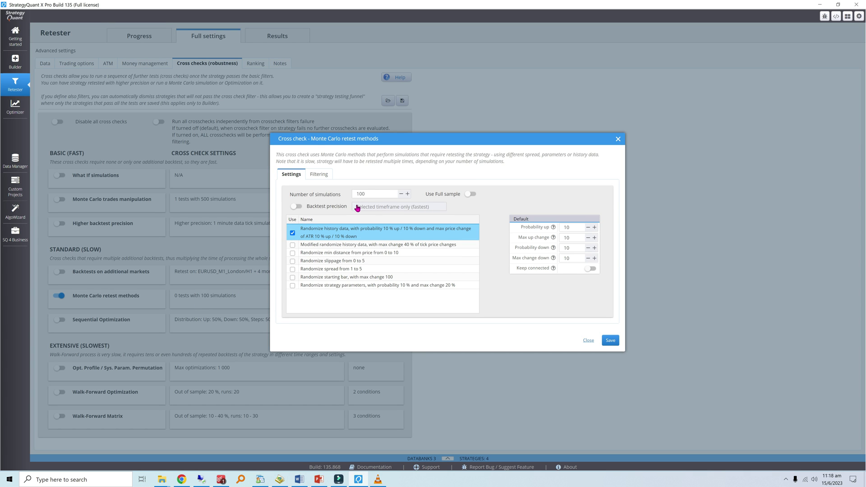
click(372, 195)
click(470, 200)
click(294, 208)
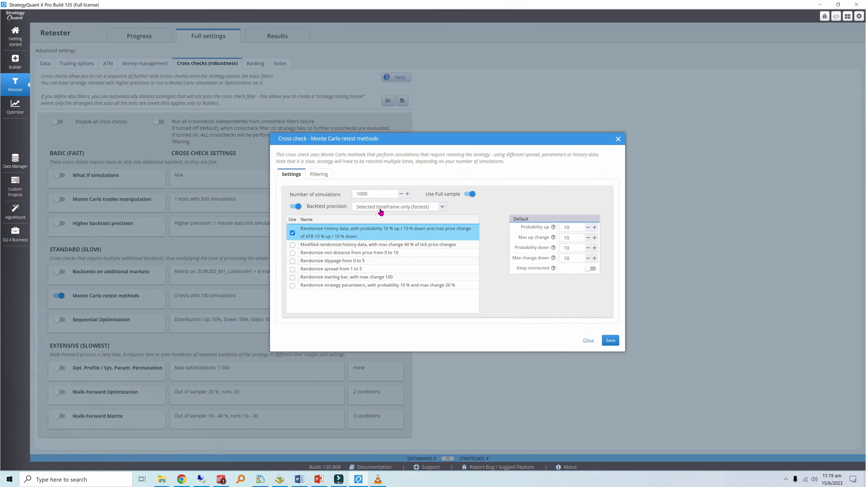
click(382, 209)
Set history-data Probability up and Max up change to 30
double_click(573, 227)
click(575, 239)
double_click(577, 240)
double_click(563, 229)
text(30)
double_click(580, 238)
text(30)
Set Probability down and Max change down to 30, keep changes connected, and save
double_click(567, 248)
text(30)
double_click(566, 258)
text(30)
click(589, 273)
click(610, 341)
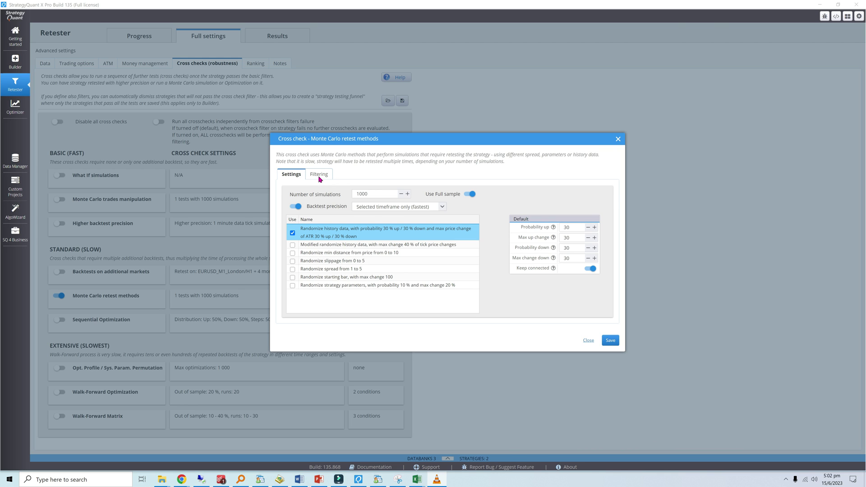
Add a Ret/DD Ratio condition to the cross check's filtering conditions
click(319, 176)
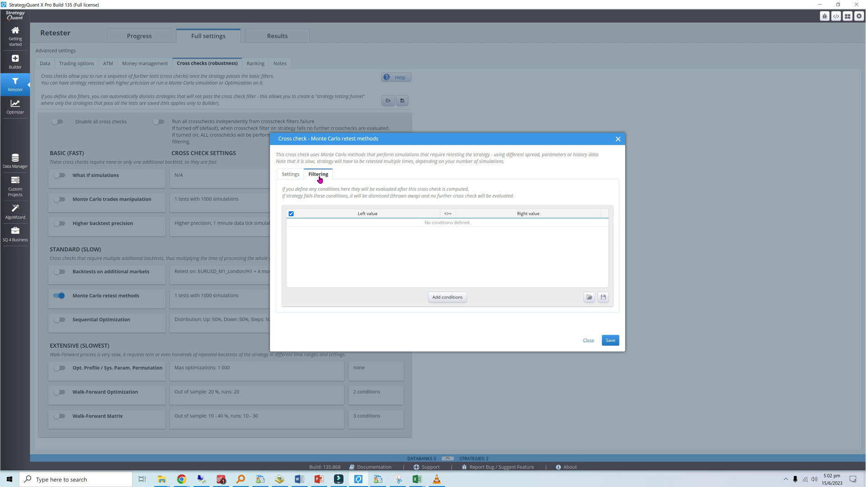
click(442, 297)
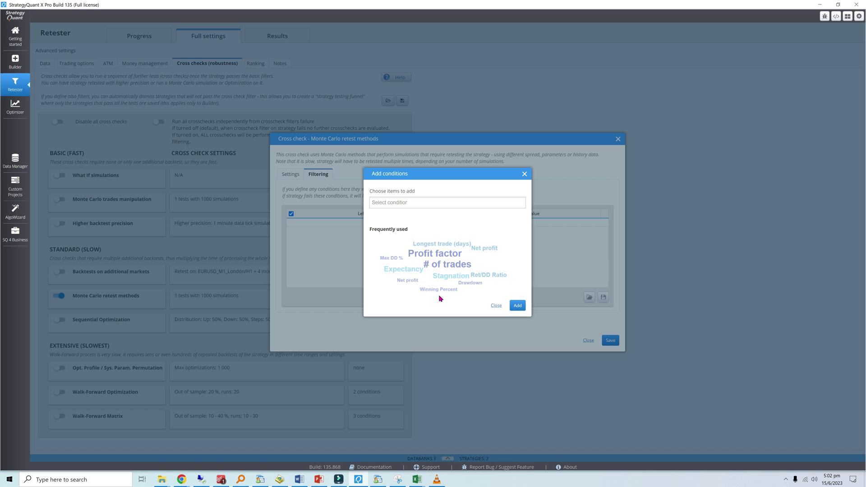
click(400, 206)
text(ret/dd)
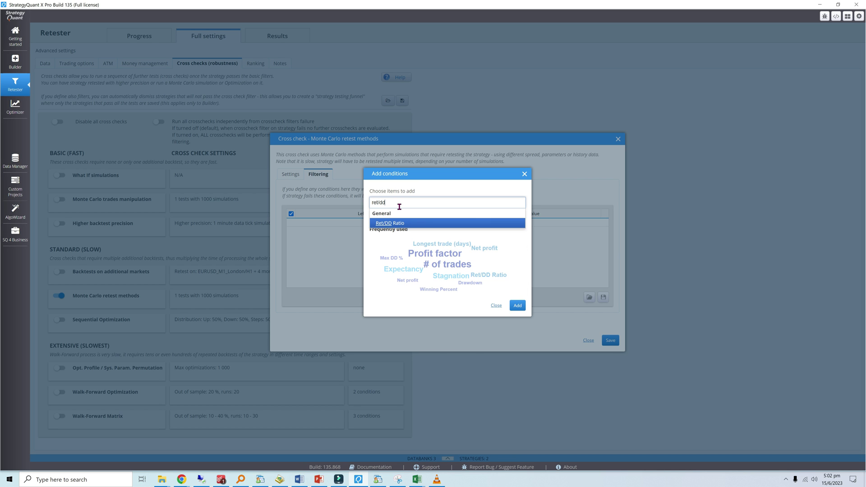
click(398, 224)
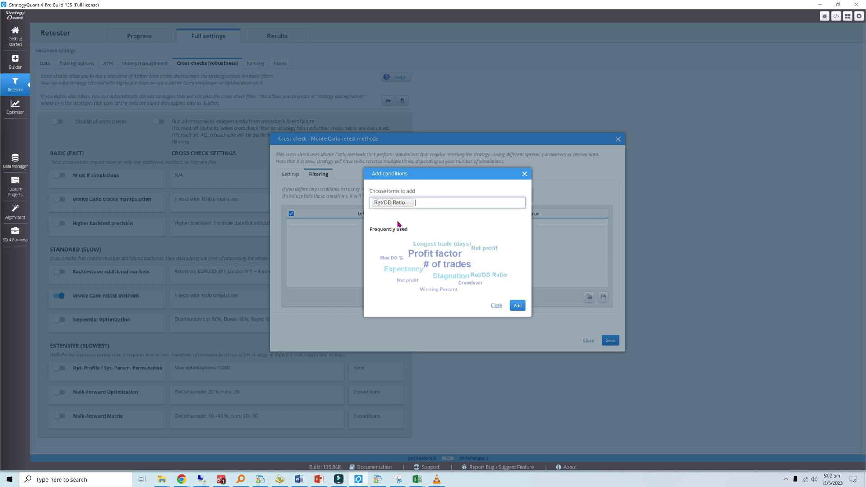
click(517, 305)
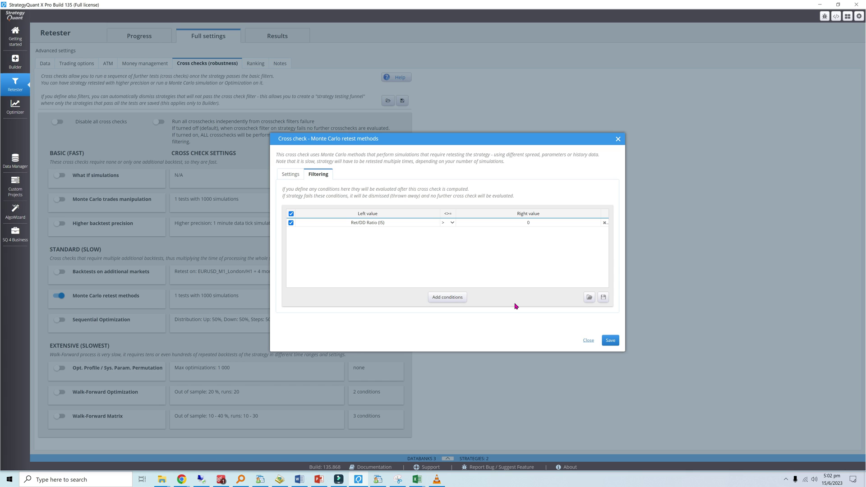
Take the condition's Ret/DD Ratio from Monte Carlo retest methods at 95% confidence level
double_click(371, 224)
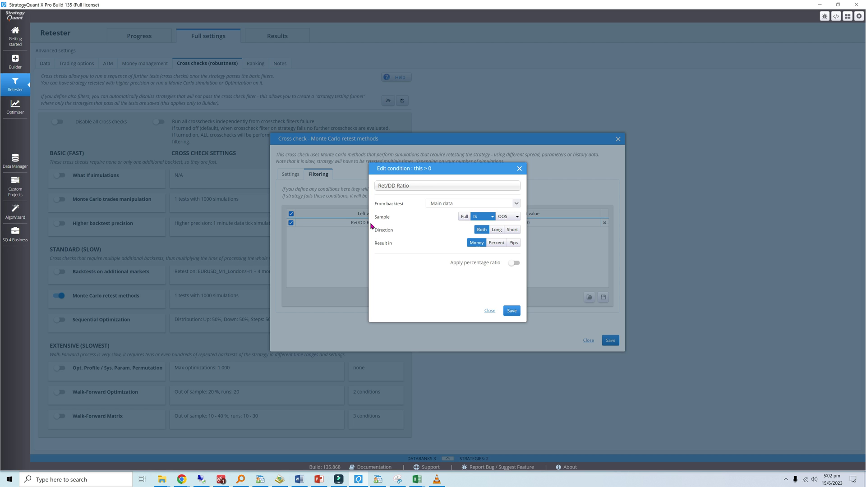
click(441, 204)
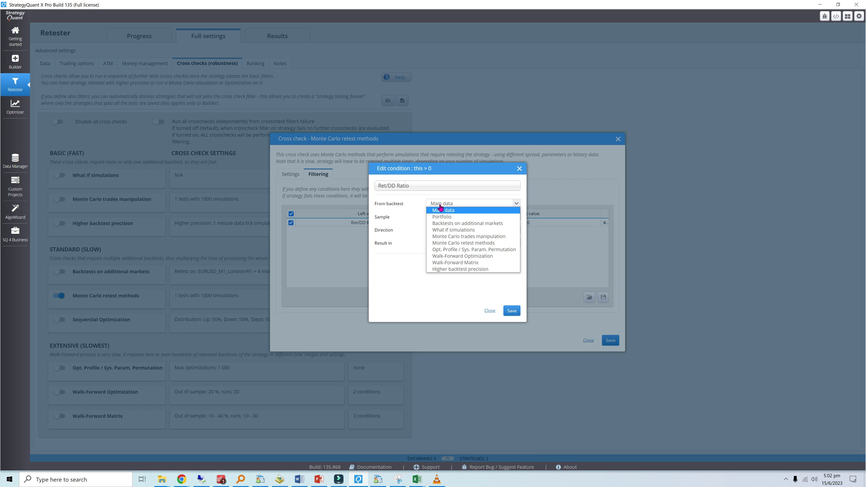
click(445, 244)
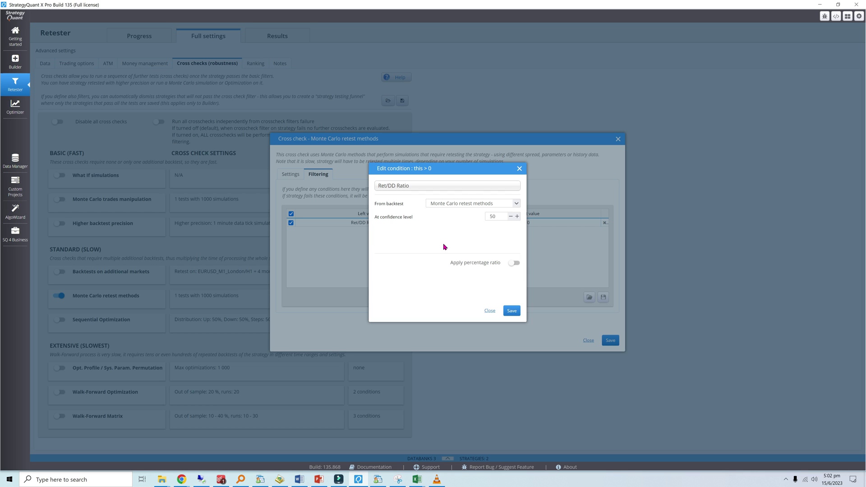
double_click(495, 216)
text(95)
Change the condition's comparison operator to >=
click(513, 311)
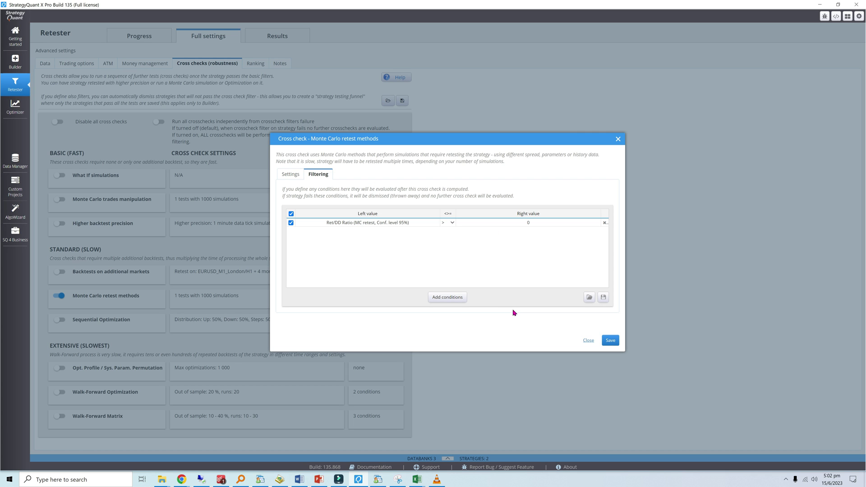
click(445, 224)
click(445, 247)
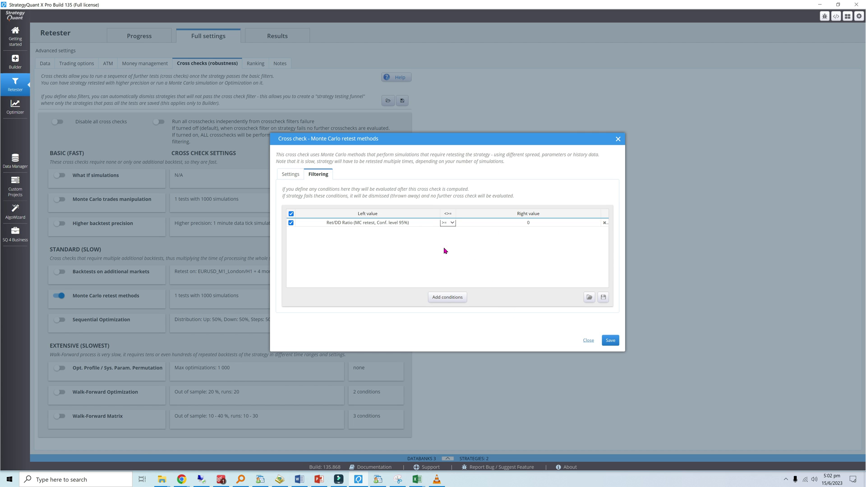
Make the right value 50% of the Main data Ret/DD Ratio
click(489, 224)
click(417, 189)
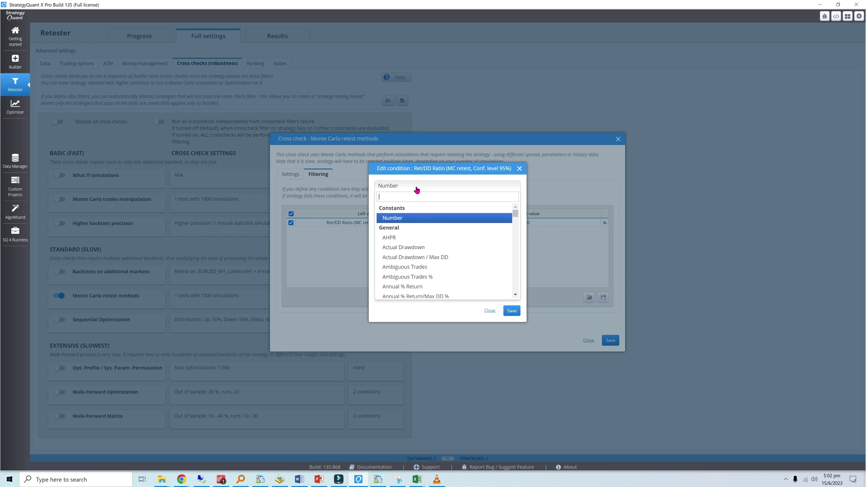
text(ret/dd)
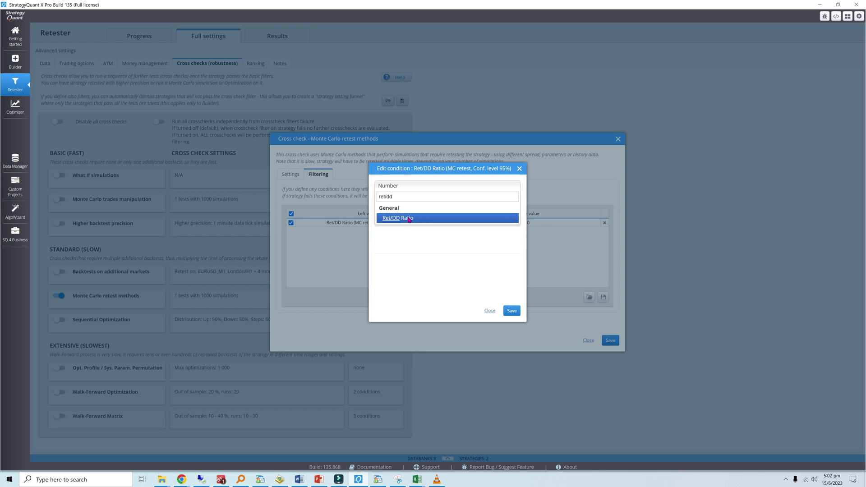
click(408, 219)
click(435, 205)
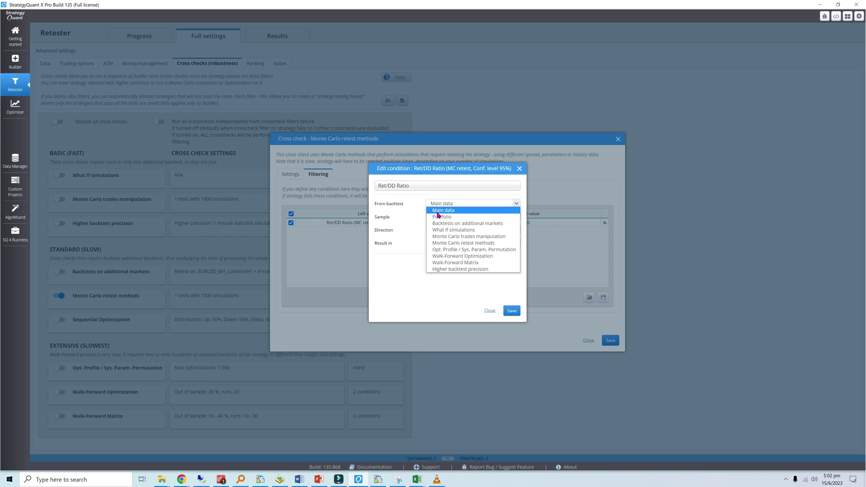
click(438, 213)
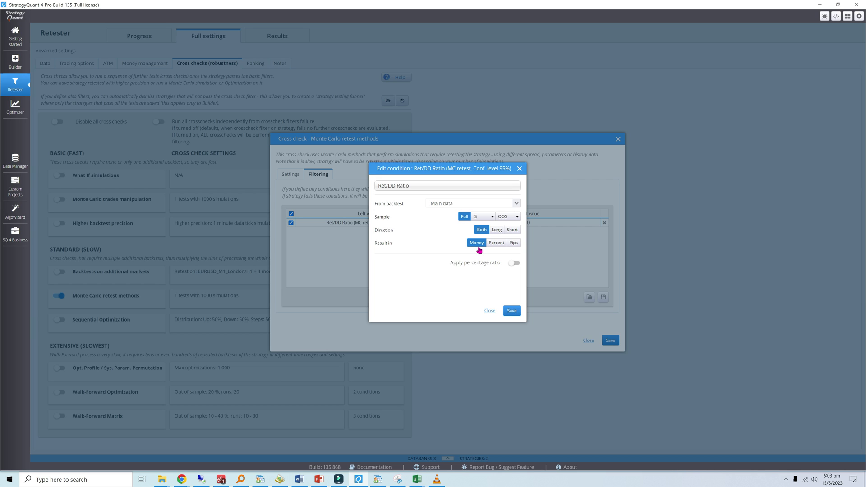
click(513, 264)
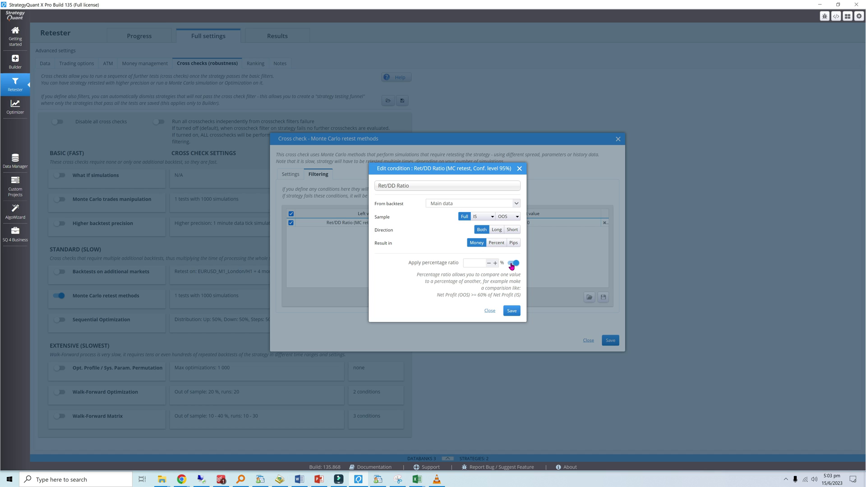
click(478, 263)
text(50)
Save the condition, abandon adding a drawdown condition, and save the cross-check settings
click(511, 312)
click(461, 298)
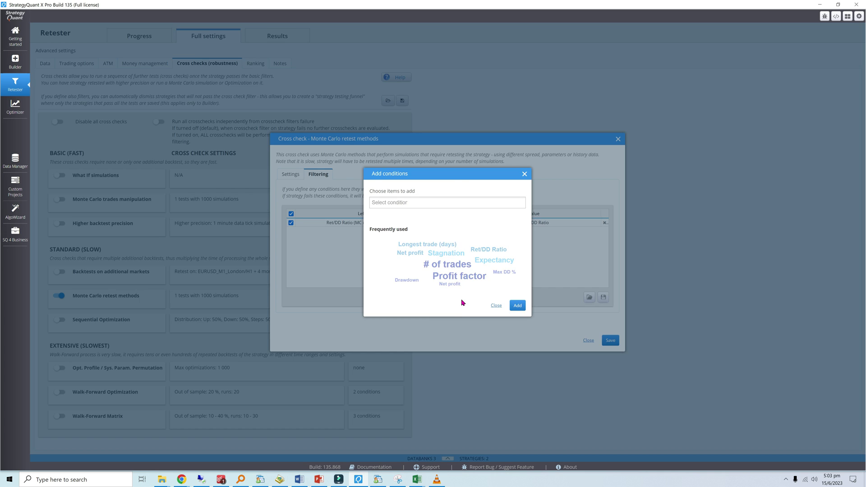
text(drawdown)
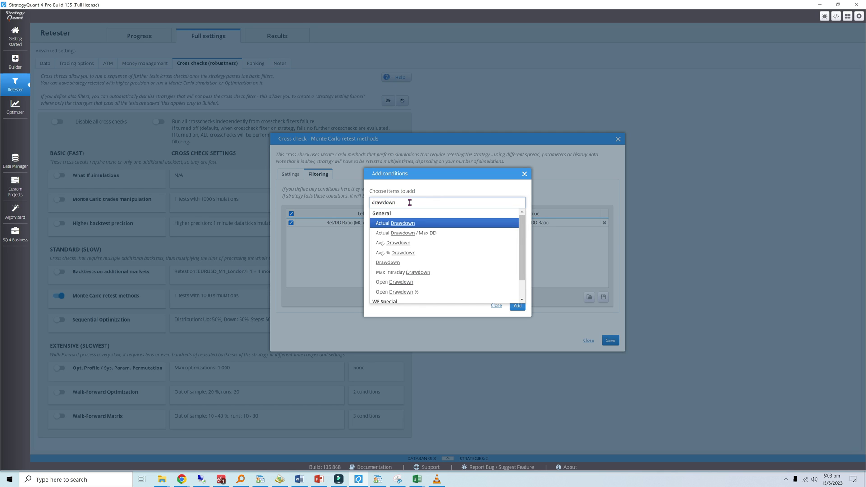
click(494, 306)
click(494, 306)
click(607, 340)
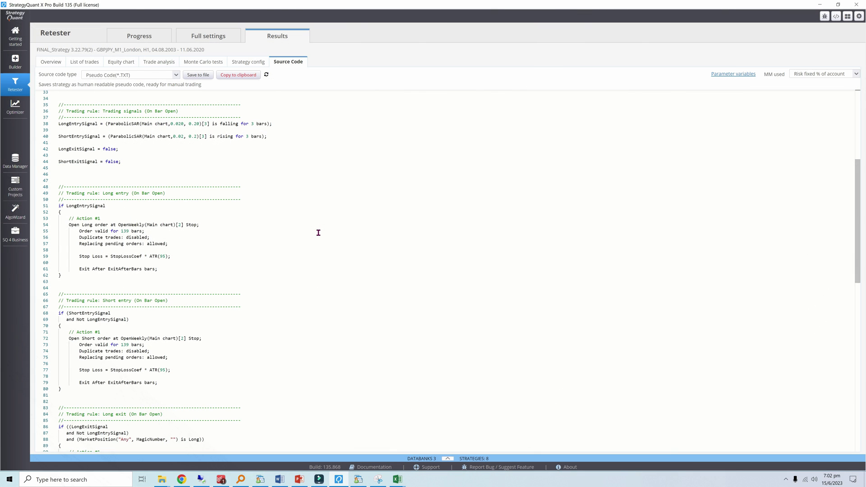
Scroll to the top of the strategy's source code
scroll(318, 233, up, 10)
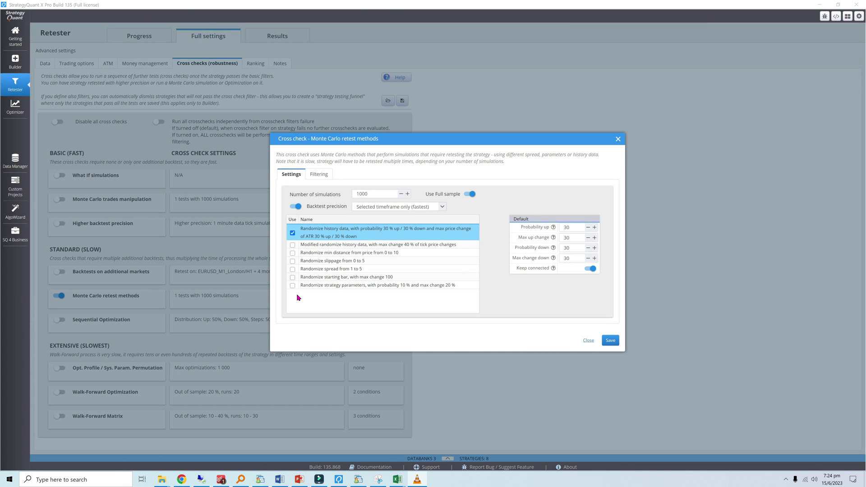
Randomize only strategy parameters at 30% probability and 30% max change, with symmetric parameters
click(293, 286)
click(292, 233)
click(319, 286)
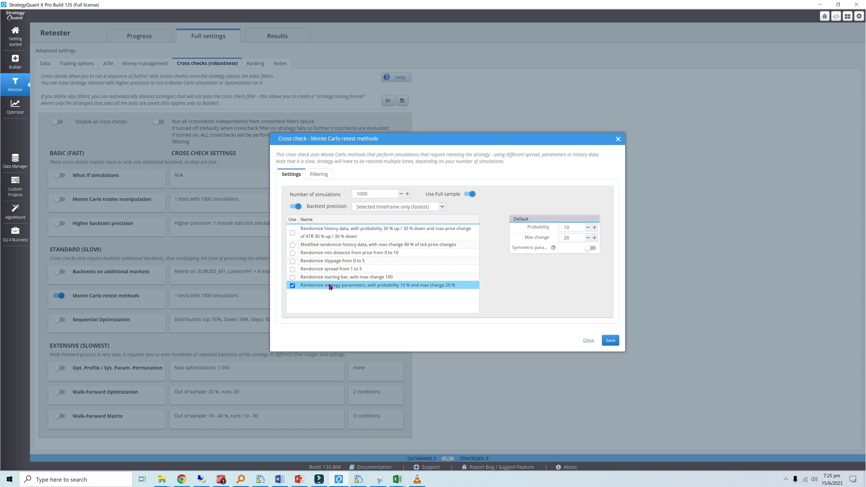
double_click(572, 228)
text(30)
double_click(564, 238)
text(30)
click(589, 249)
Save the Monte Carlo retest methods settings
click(613, 343)
Include randomized history data with the randomized strategy parameters in the Monte Carlo retest
click(293, 233)
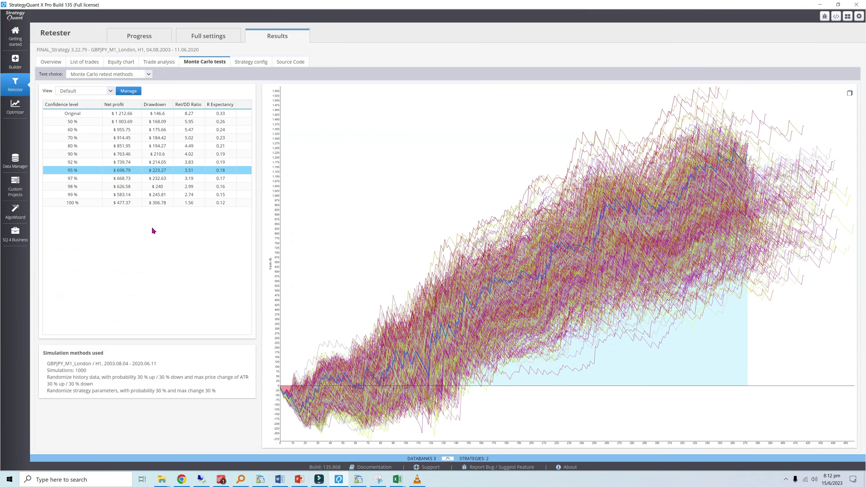